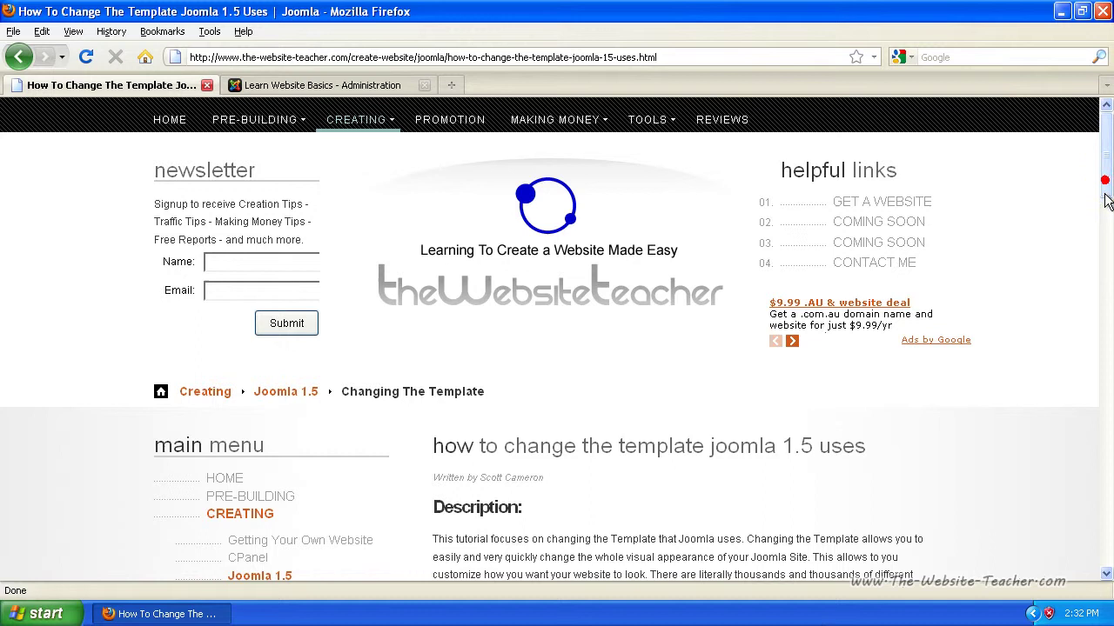
Scroll the tutorial and highlight its note on finding a template, then switch to the Learn Website Basics admin tab.
left_click_drag(1103, 209, 1108, 235)
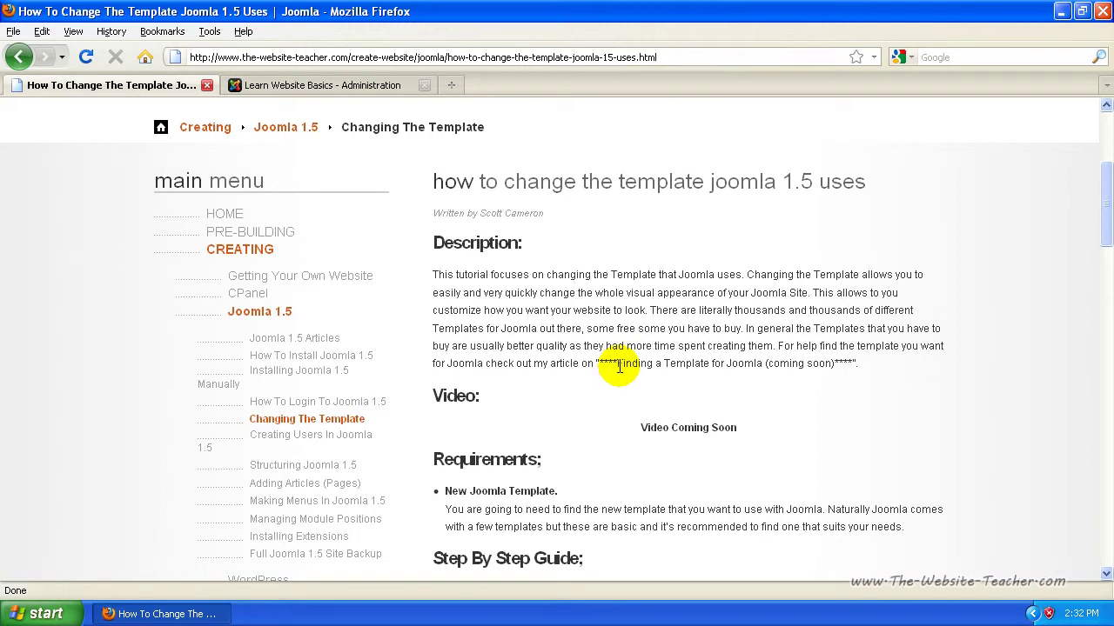
left_click_drag(618, 363, 825, 365)
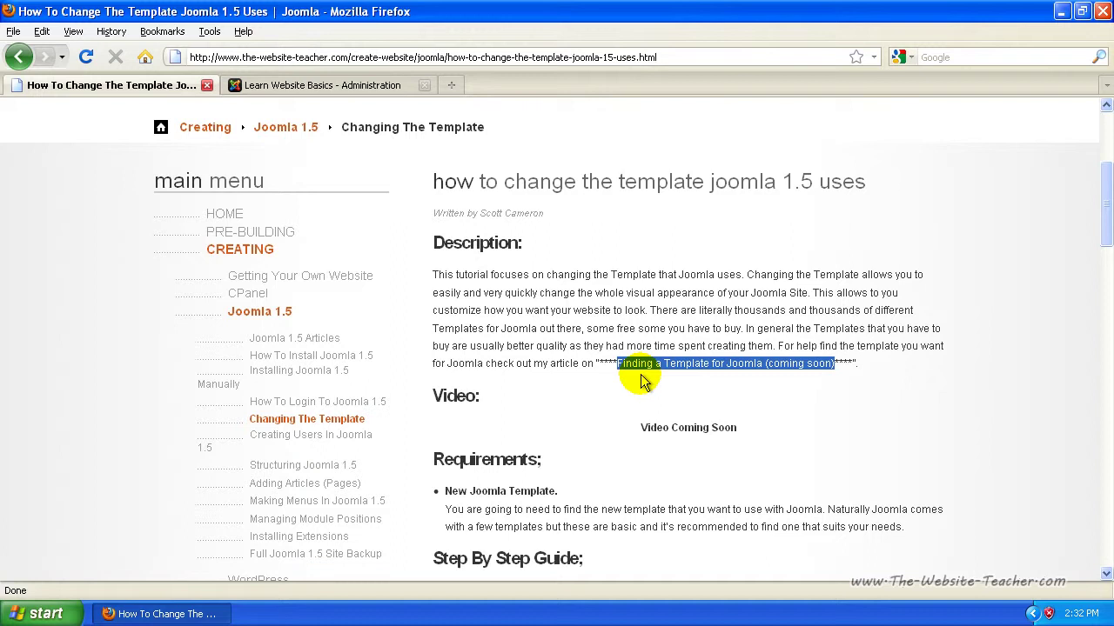
left_click(696, 310)
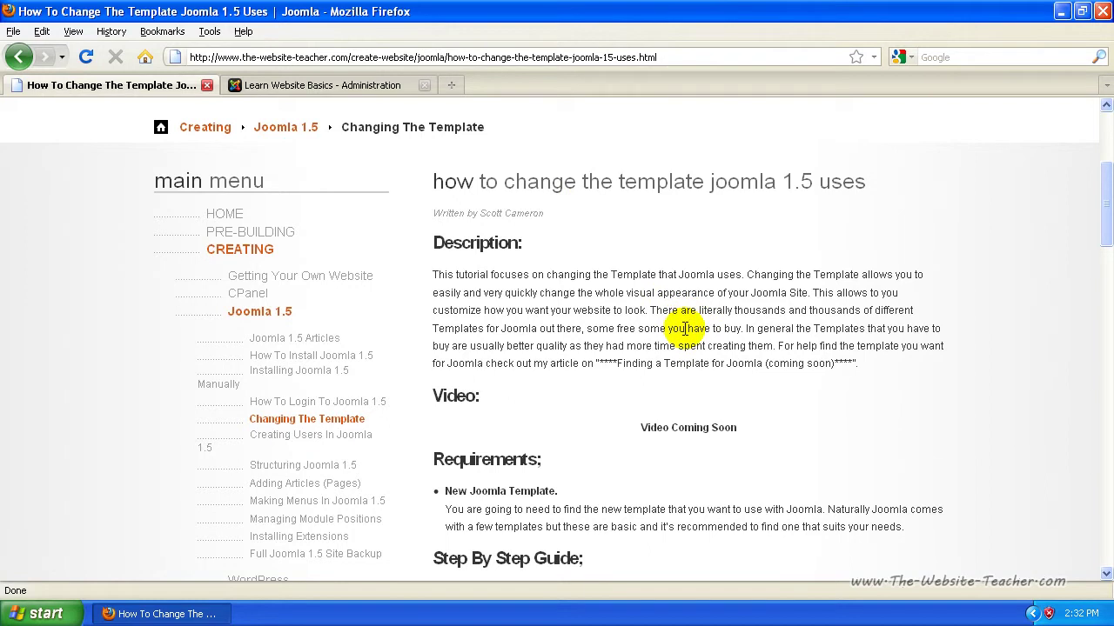
left_click(274, 87)
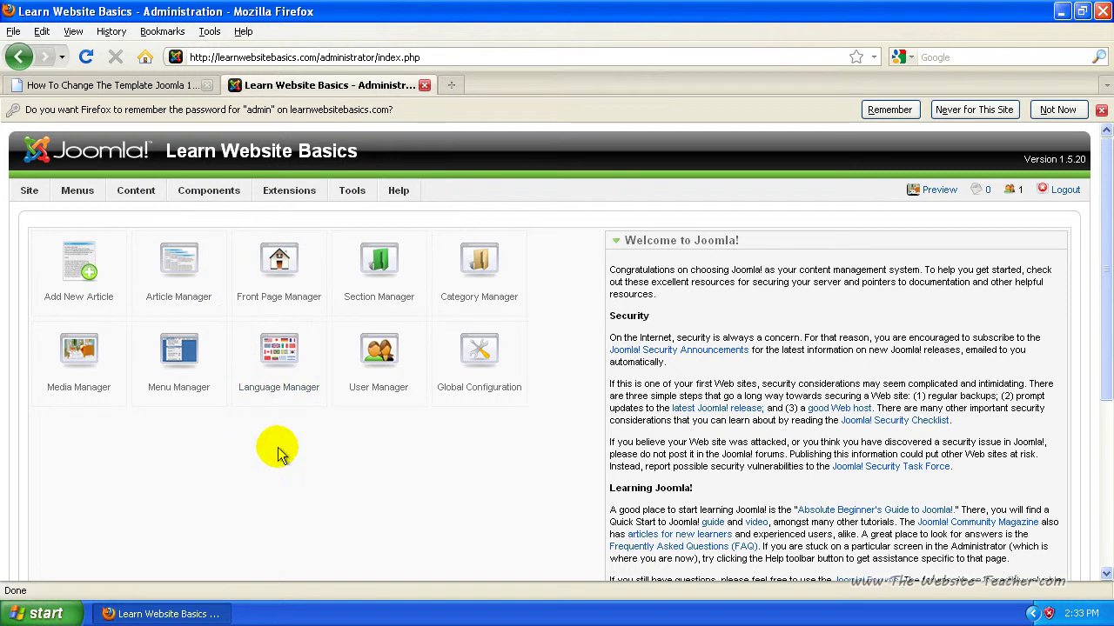
Show the Extensions menu's dropdown of managers in the admin menu bar.
mouse_move(296, 197)
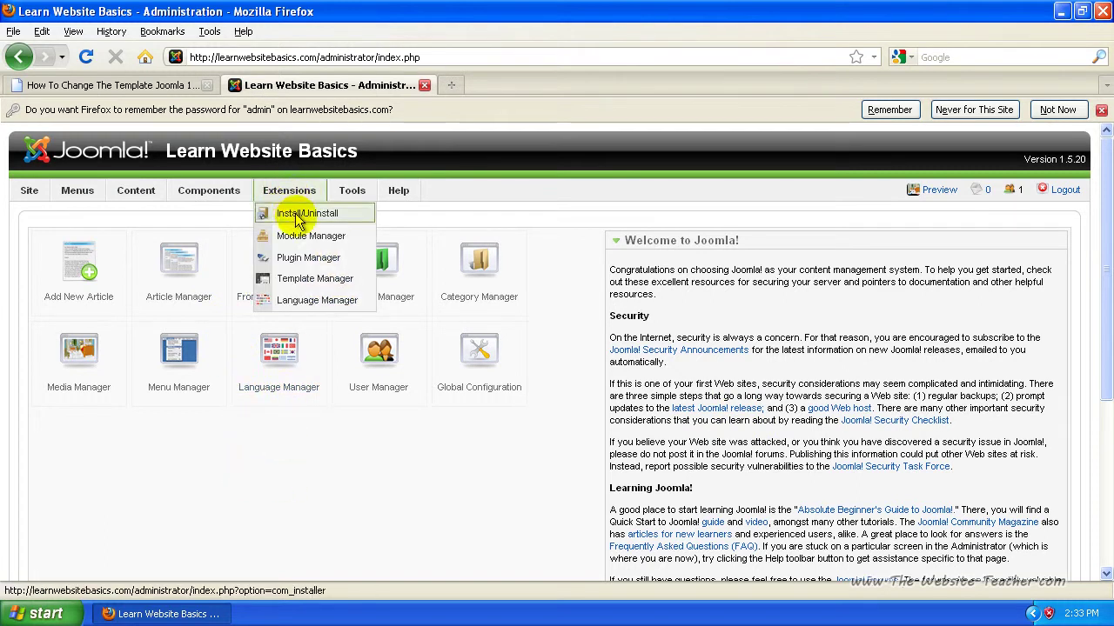
Open the Template Manager and preview the beez, JA_Purity and rhuk_milkyway thumbnails.
left_click(353, 287)
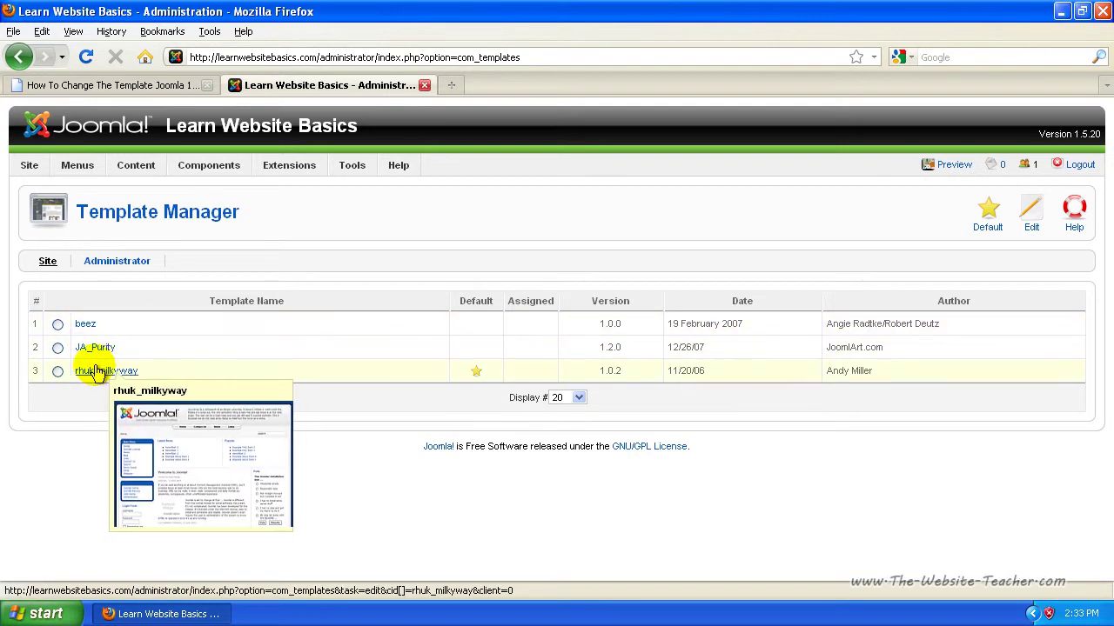
mouse_move(87, 356)
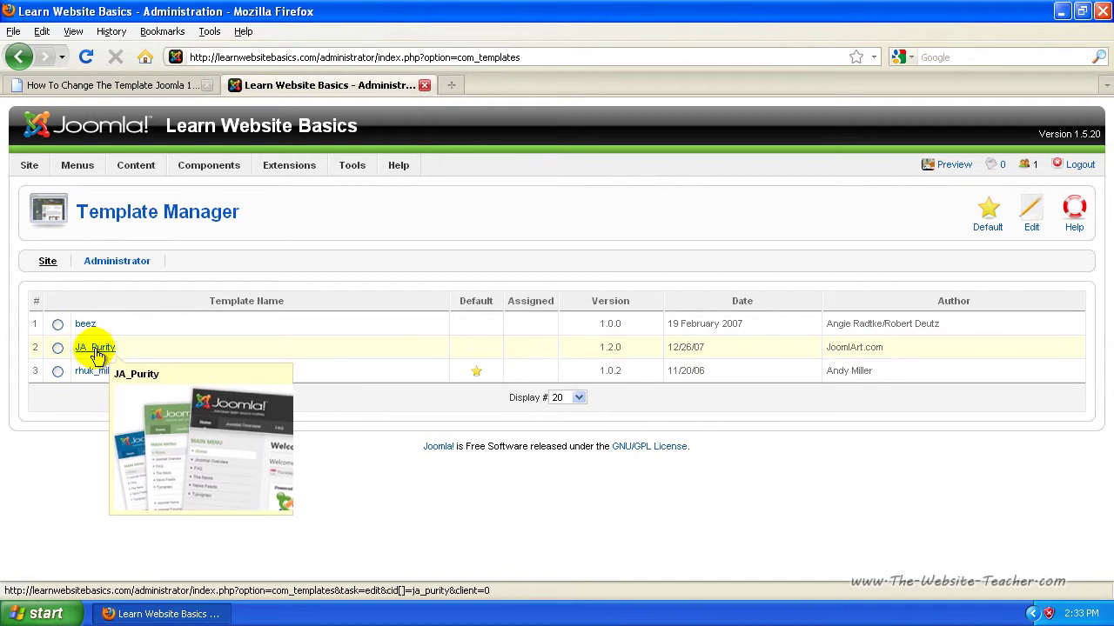
mouse_move(82, 331)
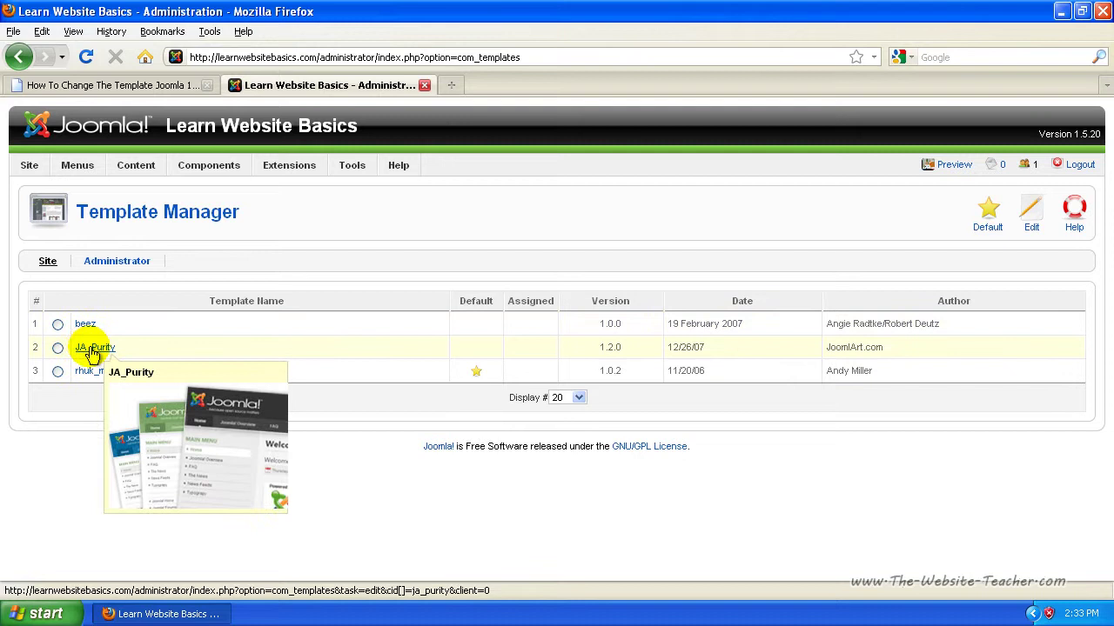
mouse_move(100, 381)
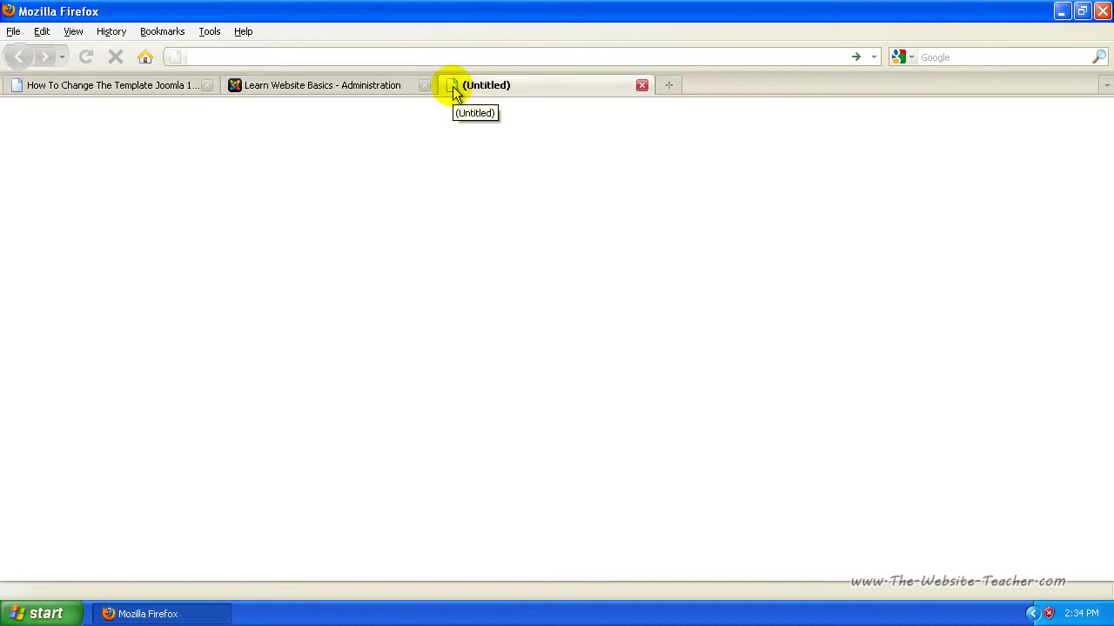
View learnwebsitebasics.com in a new tab in its current rhuk_milkyway design, then return to the Template Manager.
type("learnwebsitebasics.com")
key("Return")
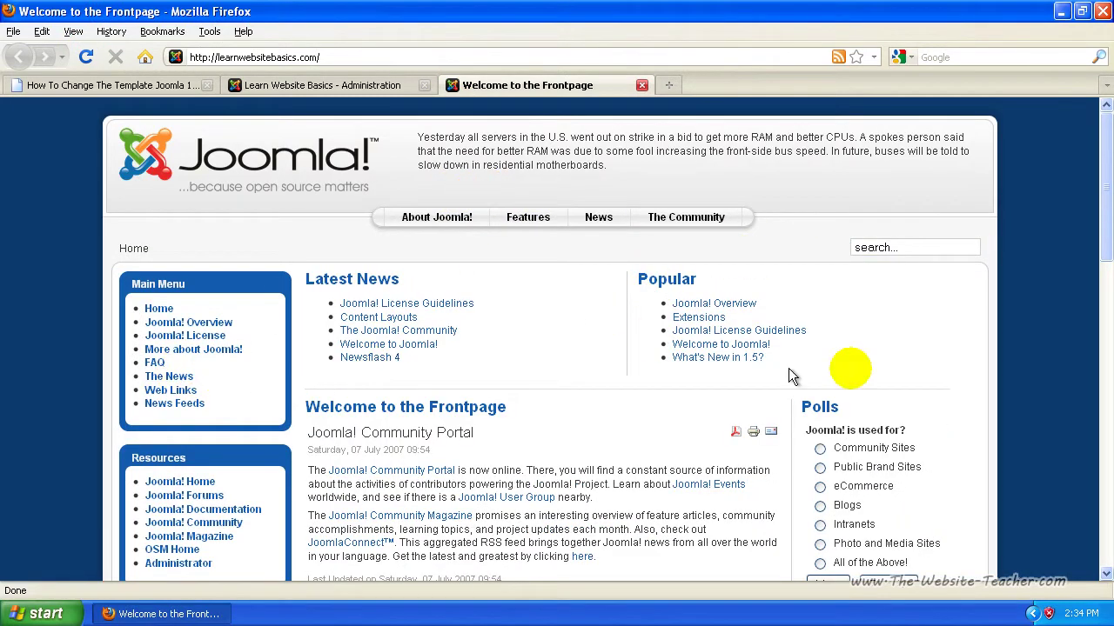
left_click_drag(1106, 169, 1088, 137)
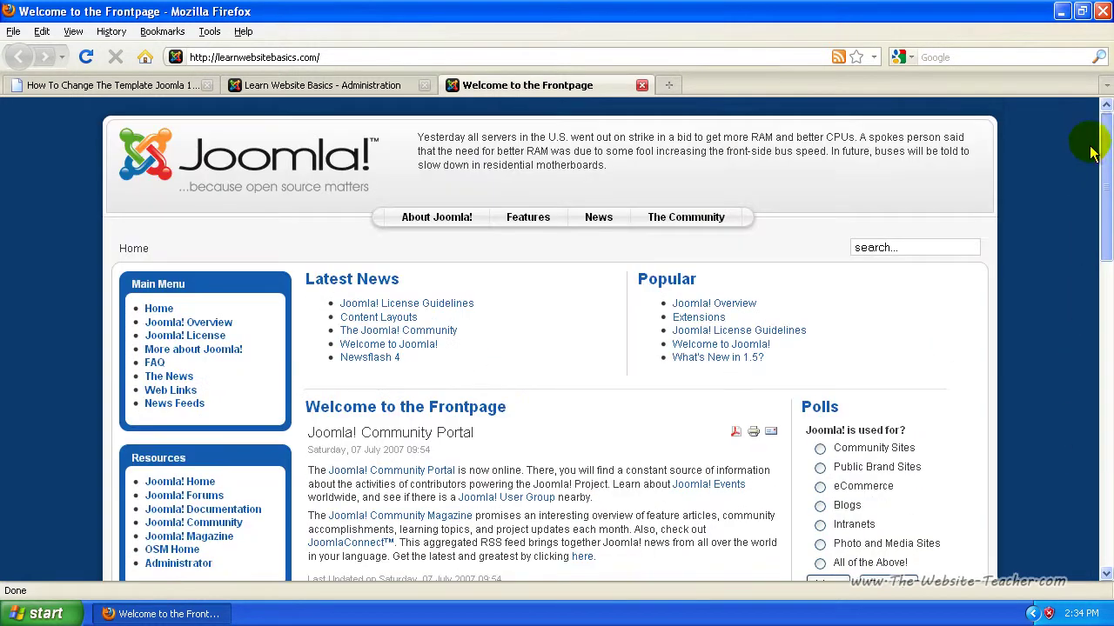
left_click(311, 87)
mouse_move(352, 165)
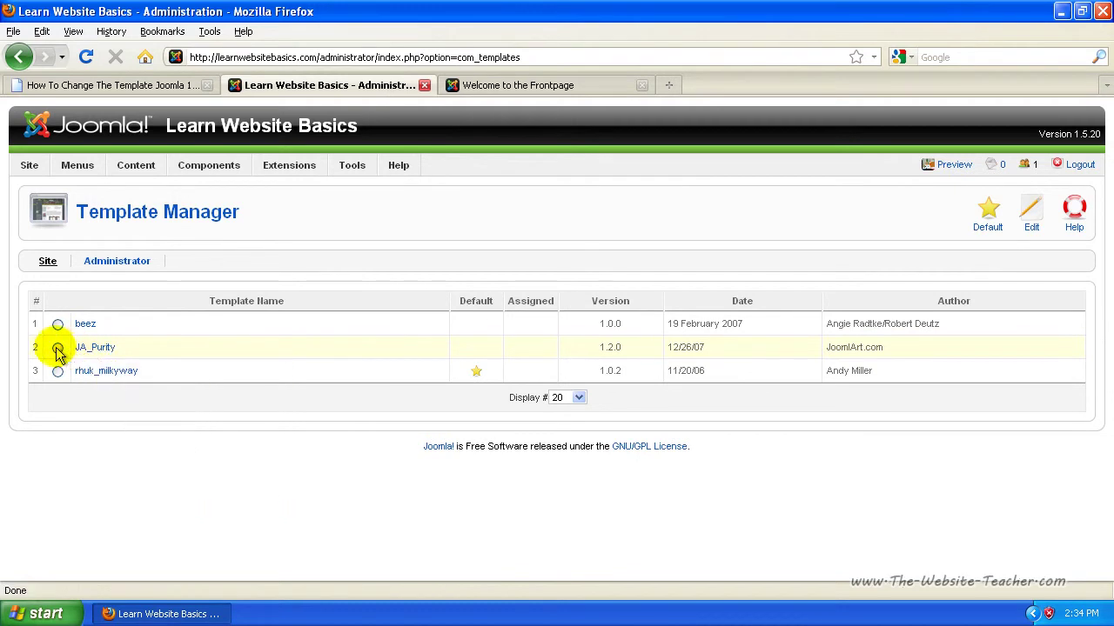
Make JA_Purity the default site template in place of rhuk_milkyway.
left_click(57, 348)
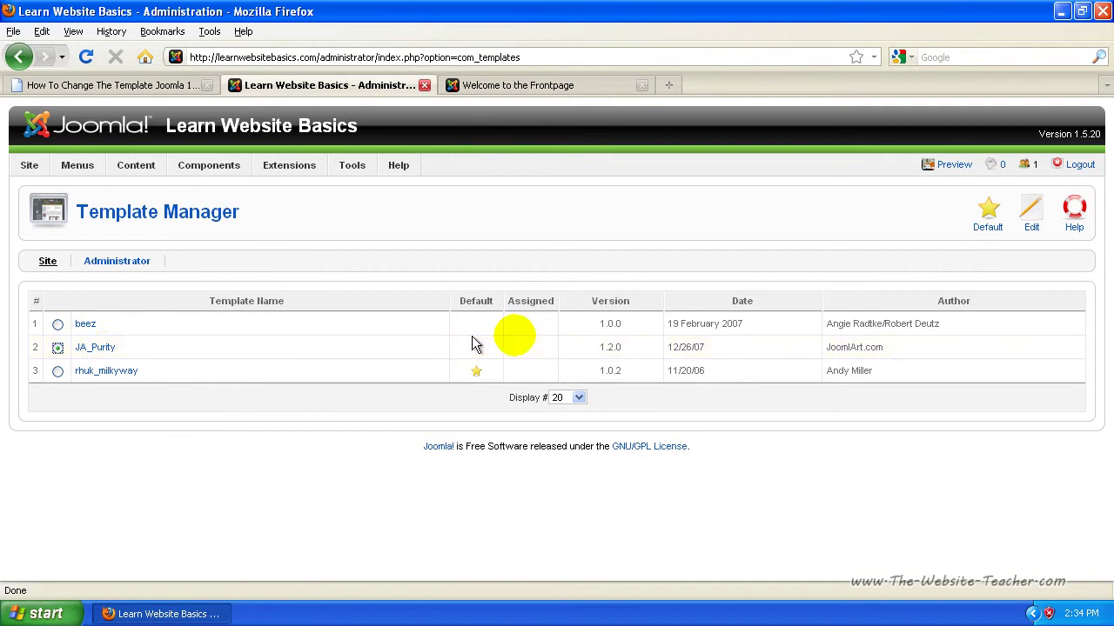
left_click(989, 213)
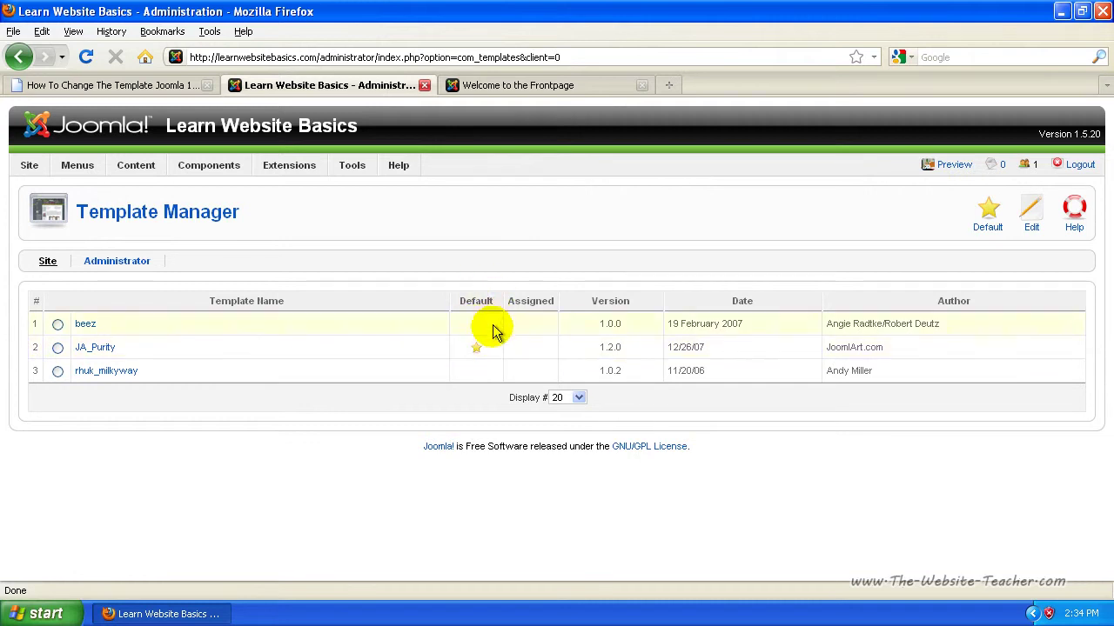
mouse_move(85, 355)
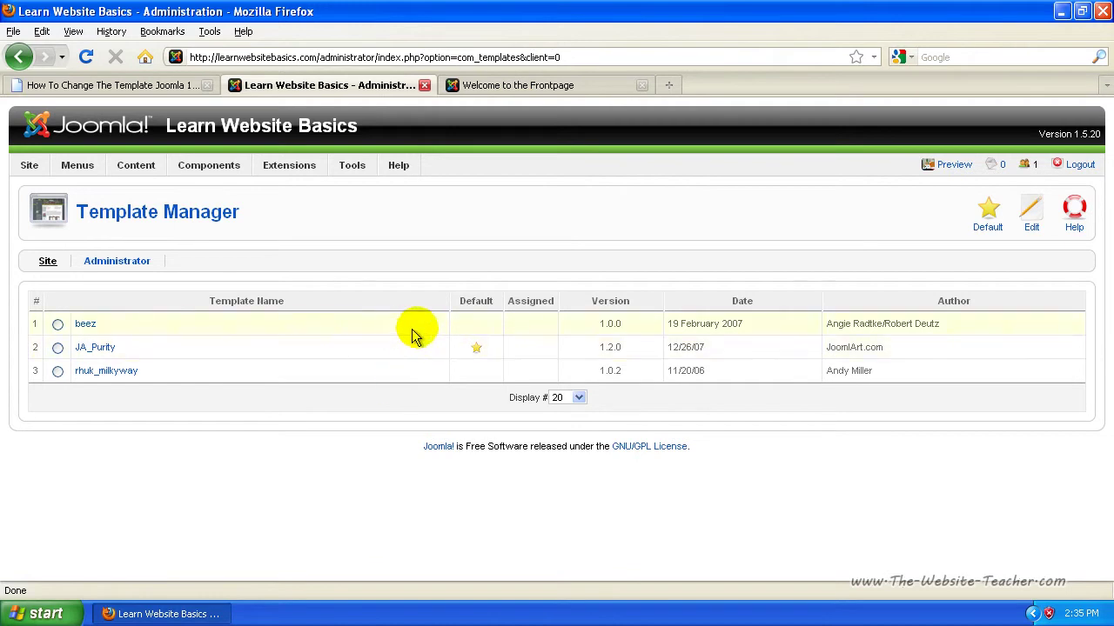
Reload the frontpage to view it in the JA_Purity design, then return to the Template Manager.
left_click(496, 91)
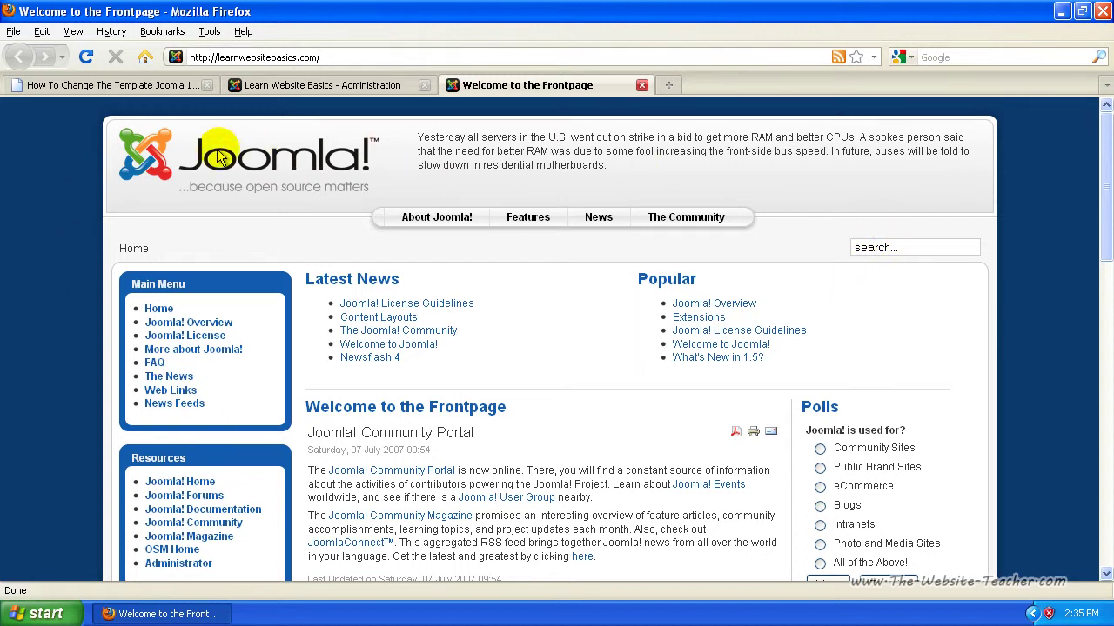
left_click(85, 57)
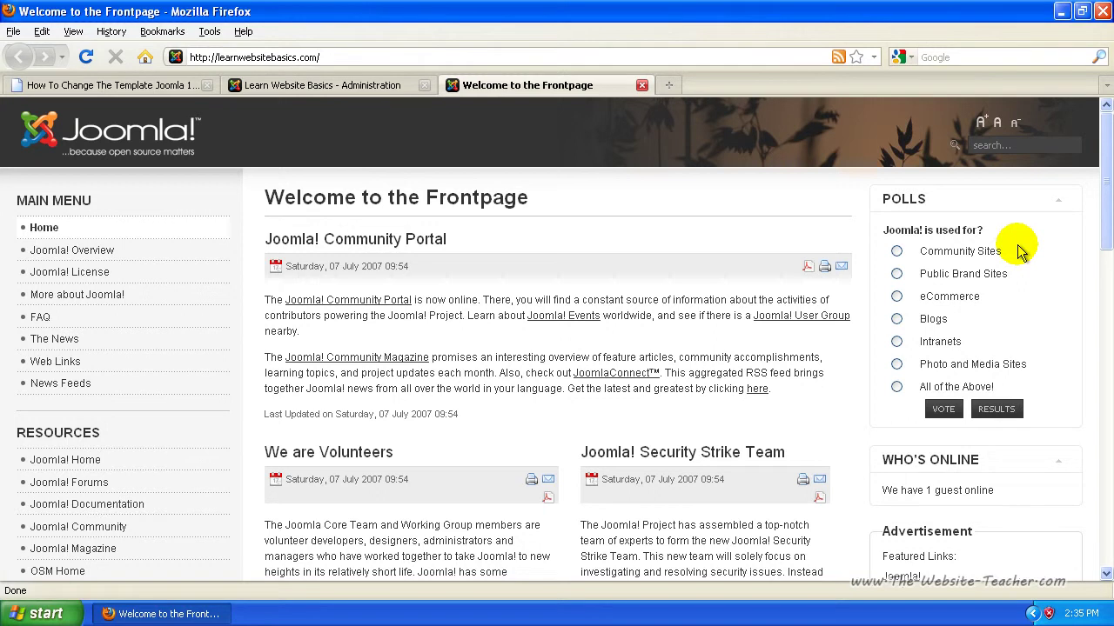
left_click(370, 84)
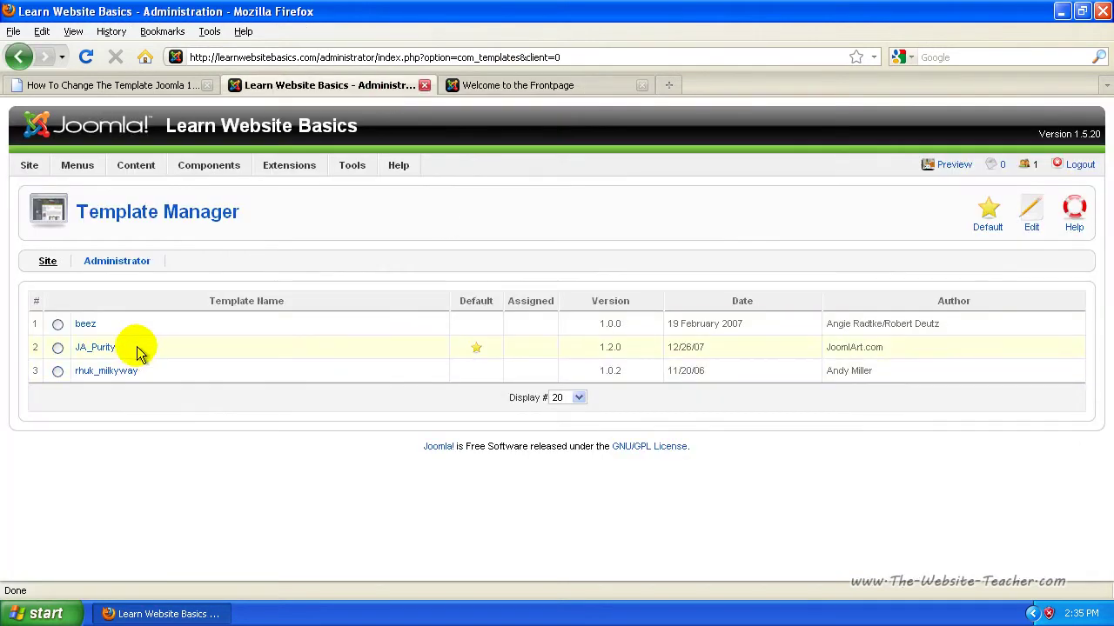
left_click(538, 85)
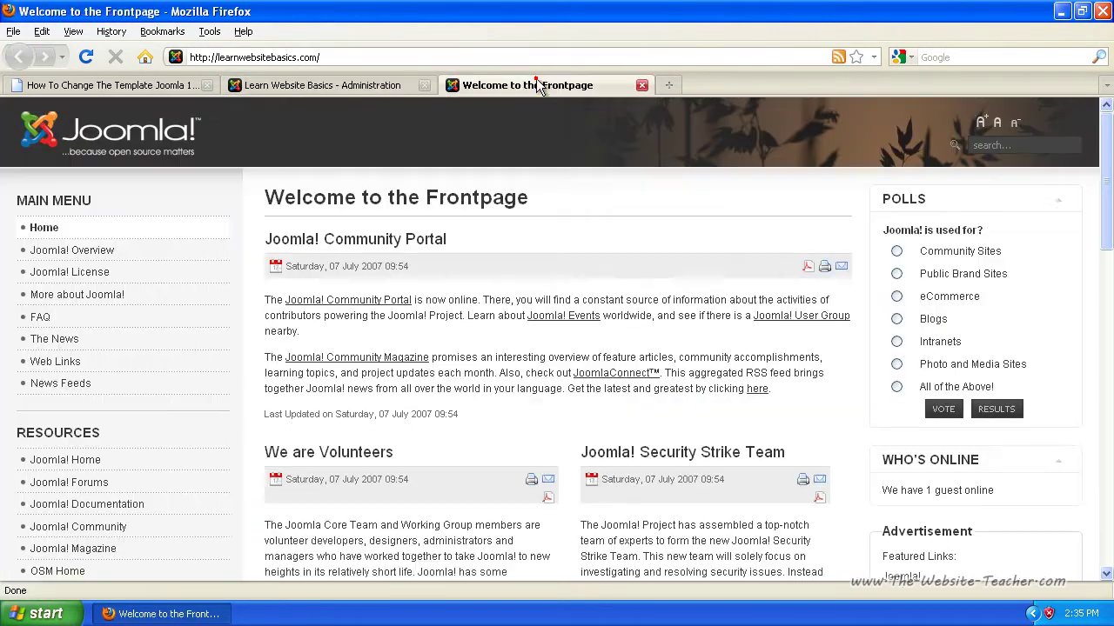
left_click_drag(1106, 146, 1070, 135)
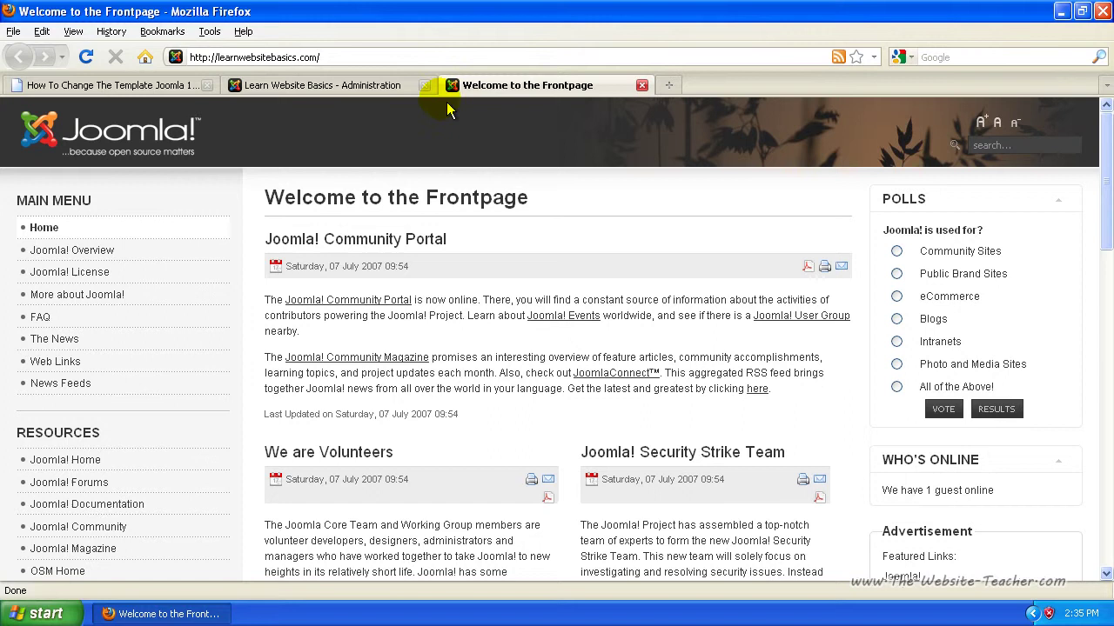
left_click(373, 85)
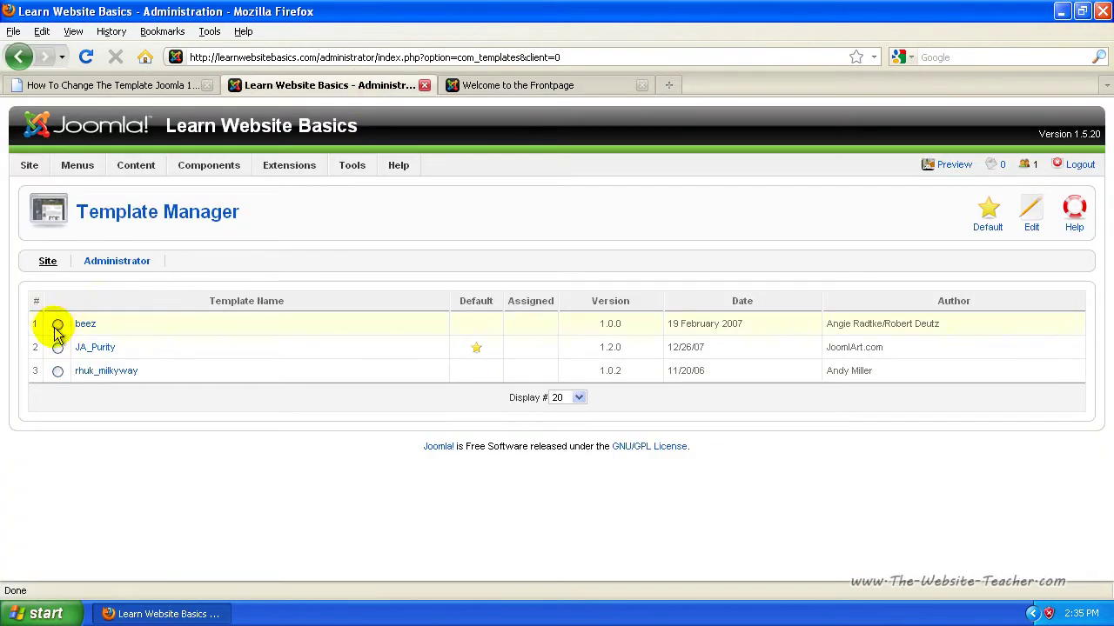
Set beez as the default site template and switch to the frontpage tab.
left_click(57, 326)
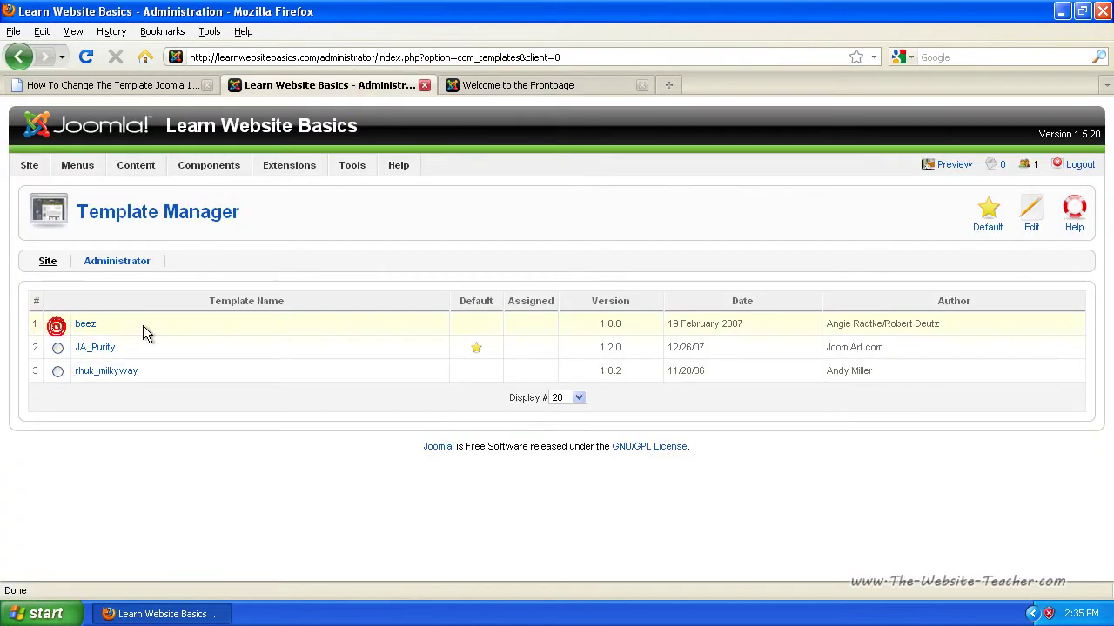
left_click(990, 213)
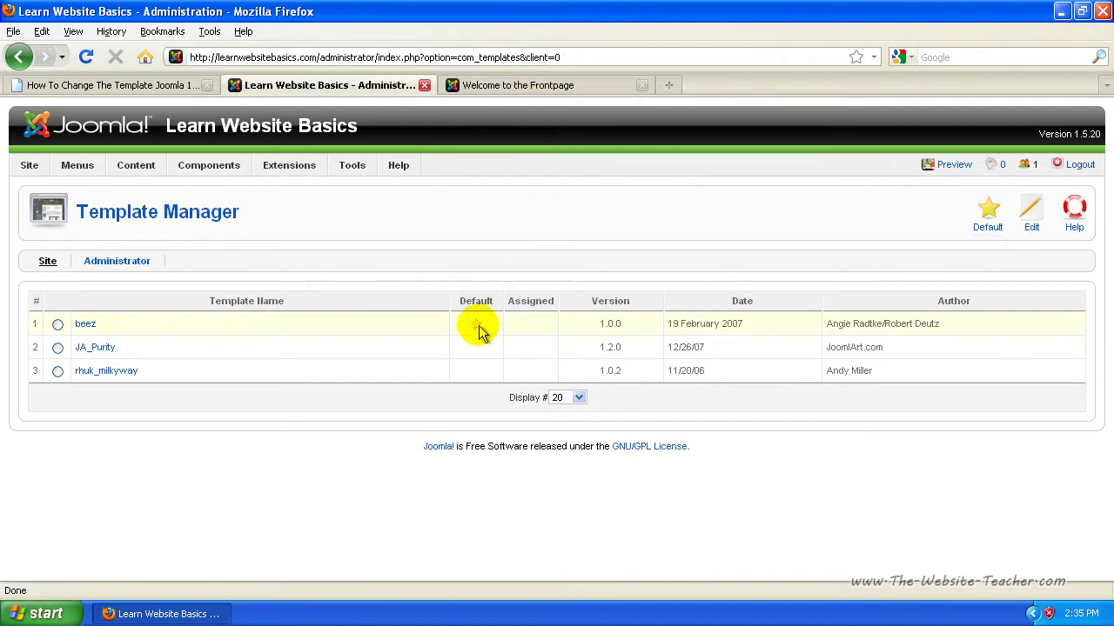
left_click(504, 88)
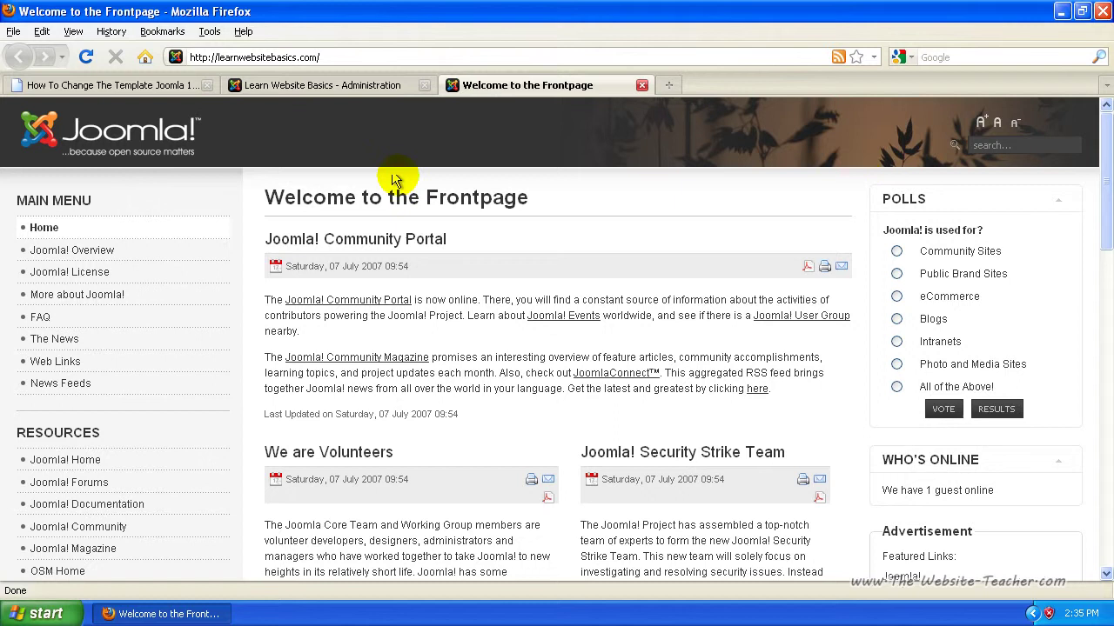
Reload and scroll through the frontpage in its Beez design, then return to the Template Manager.
left_click(86, 57)
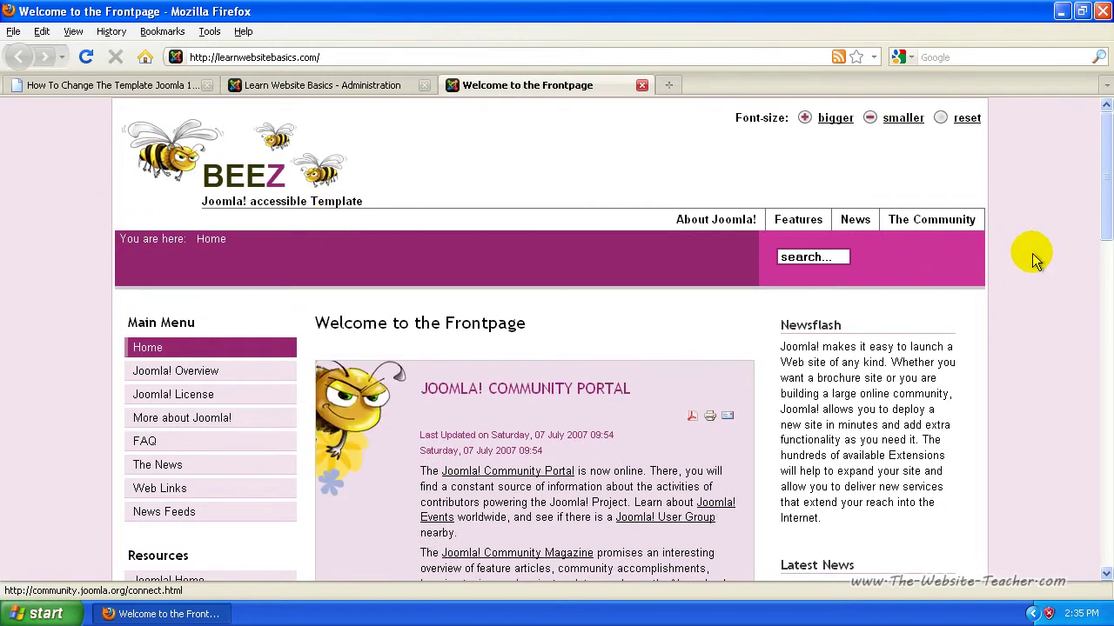
scroll(1041, 223, "down", 2)
scroll(1041, 224, "down", 2)
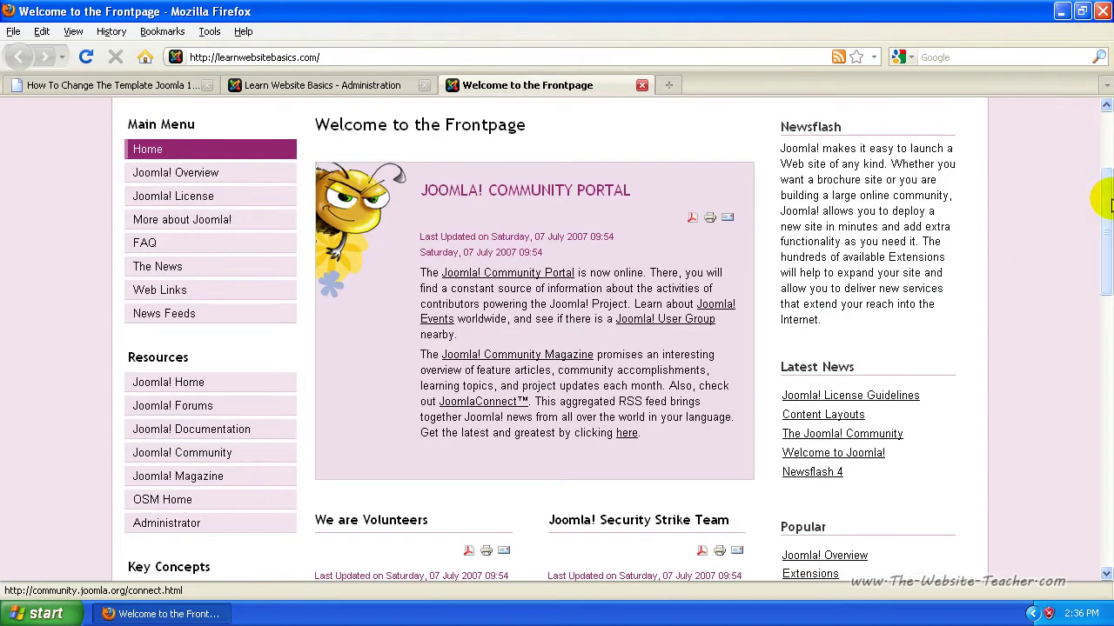
left_click_drag(1107, 200, 1061, 144)
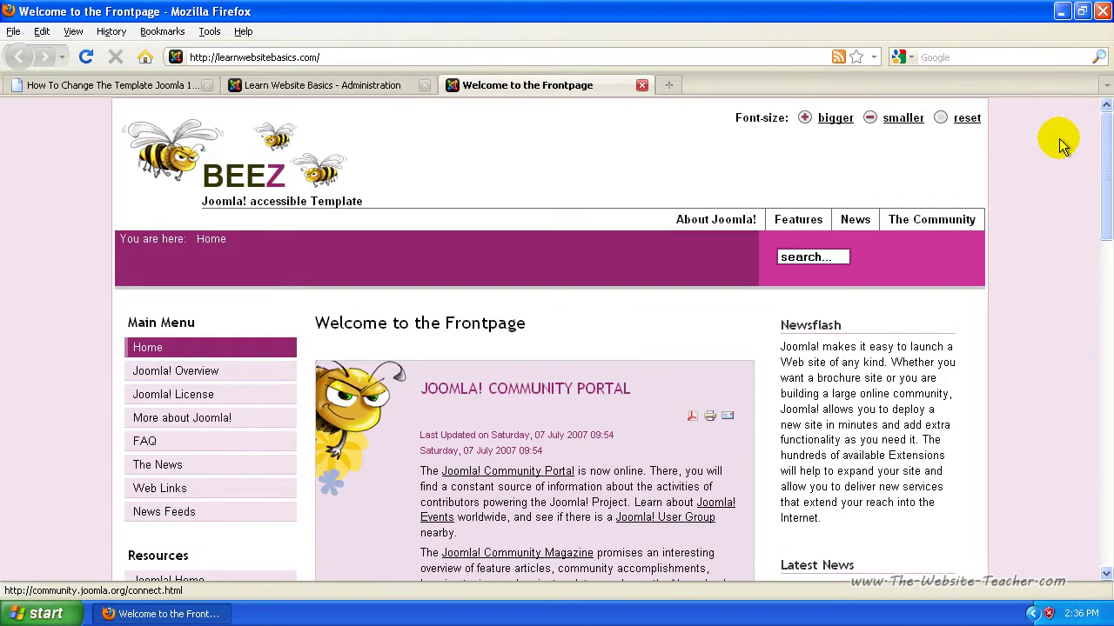
left_click(368, 87)
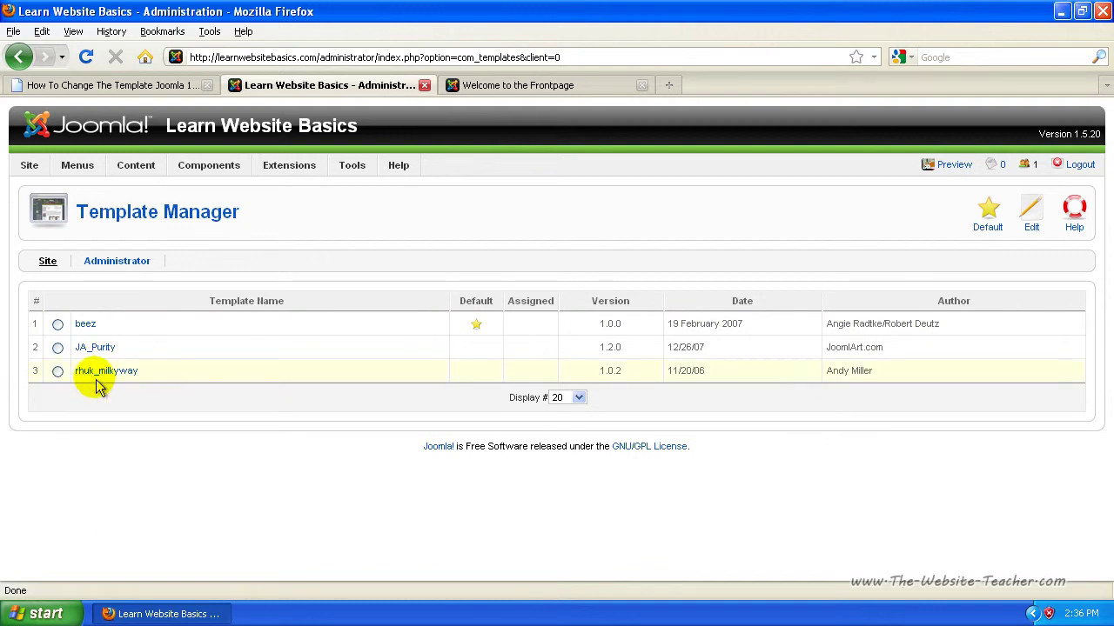
Restore rhuk_milkyway as the default site template, replacing beez.
mouse_move(96, 378)
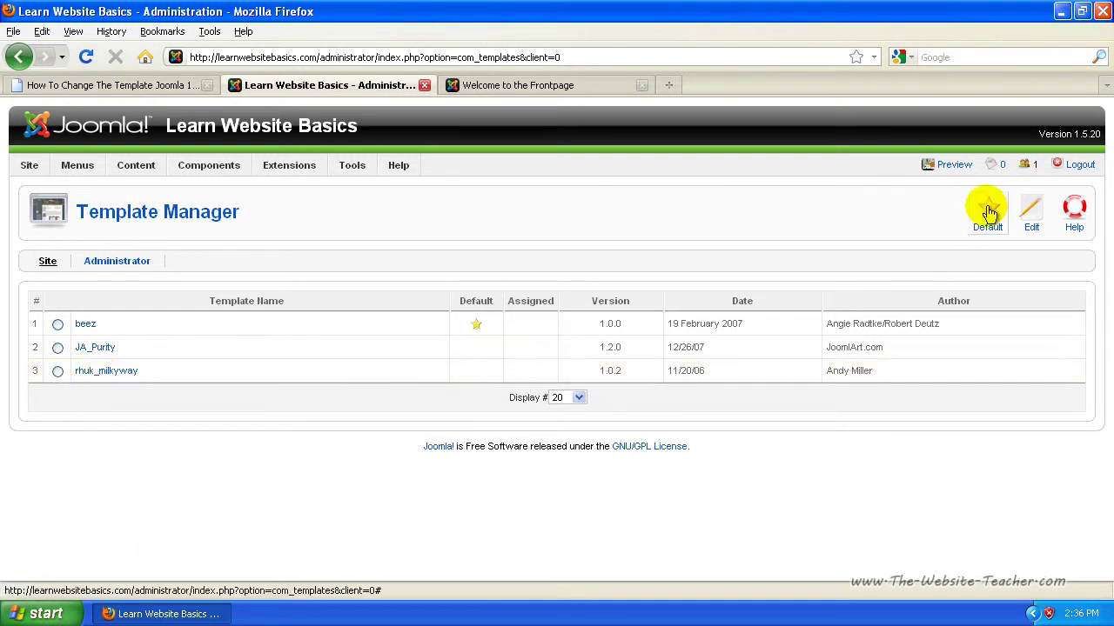
left_click(57, 373)
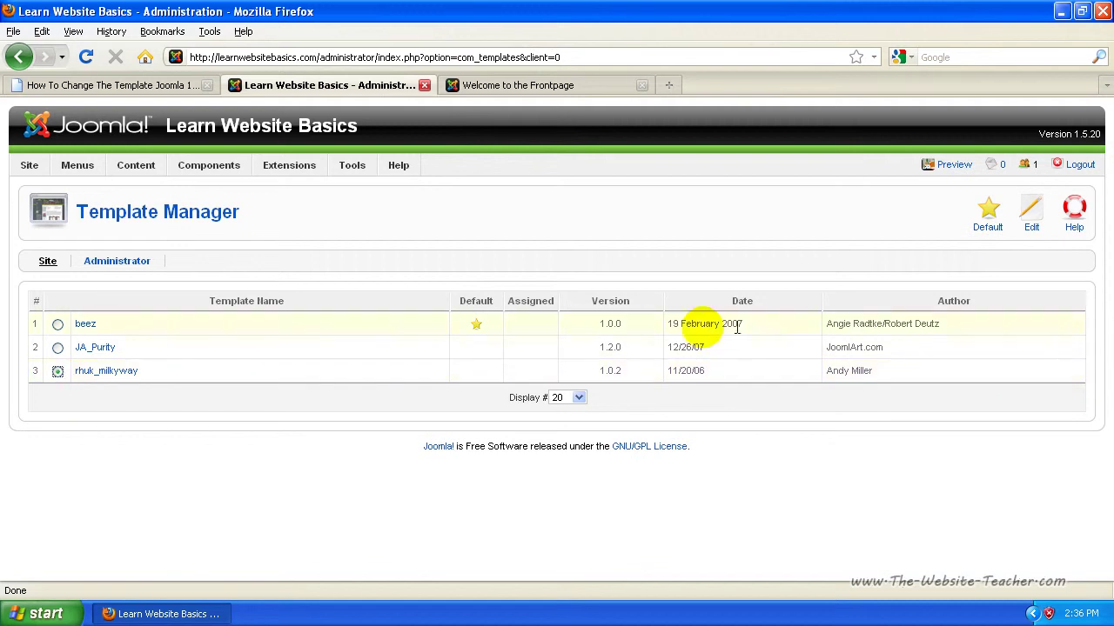
left_click(990, 215)
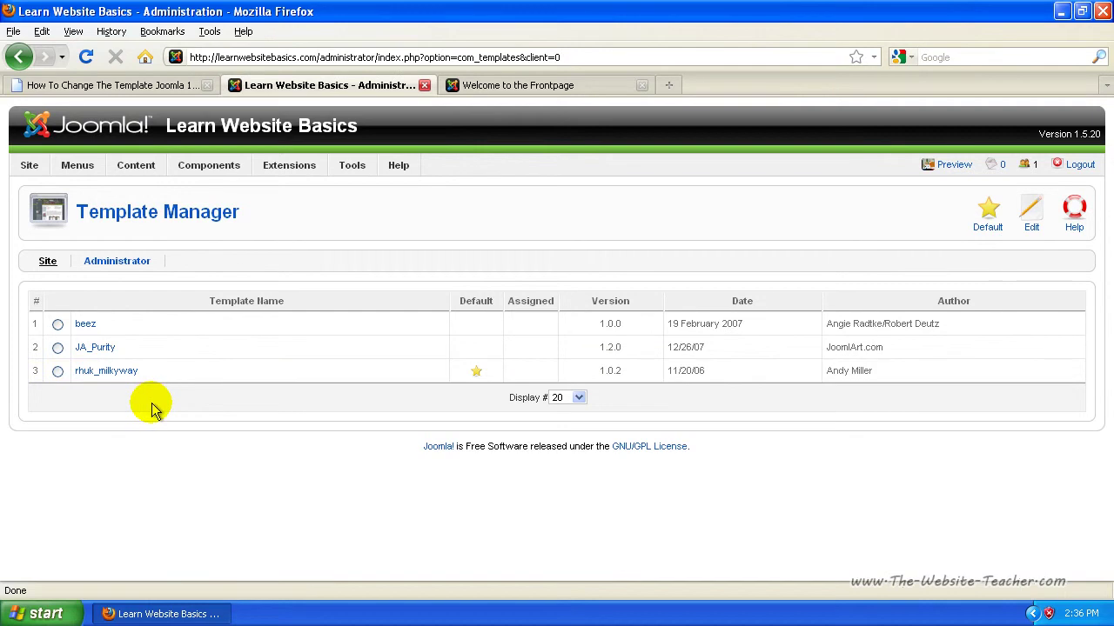
Reload the frontpage to confirm the rhuk_milkyway design is back, then return to the Template Manager.
left_click(514, 85)
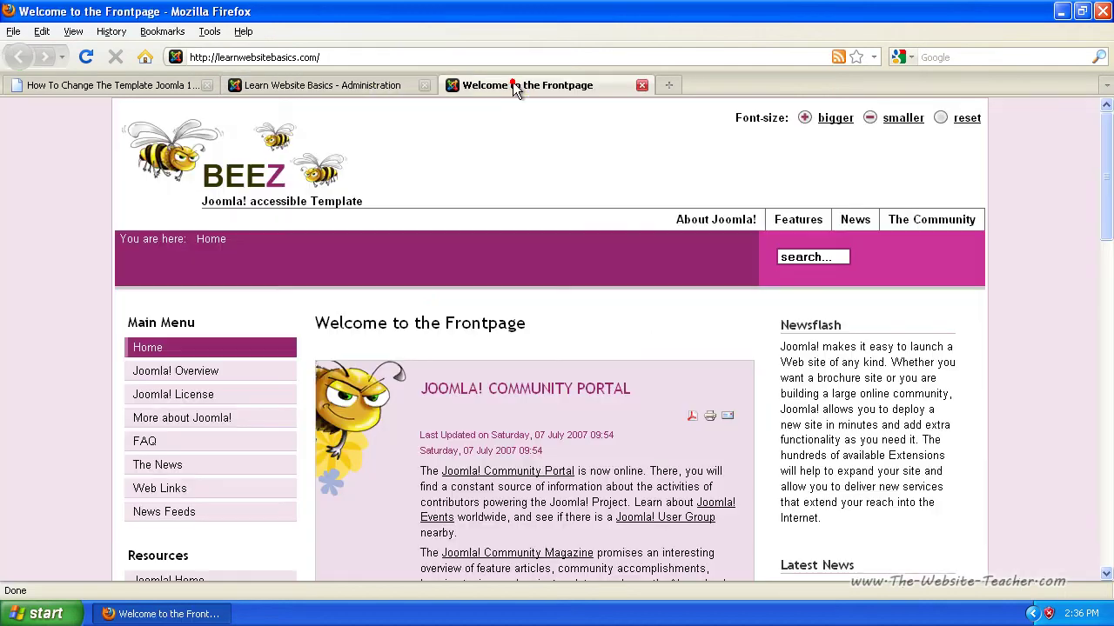
left_click(85, 56)
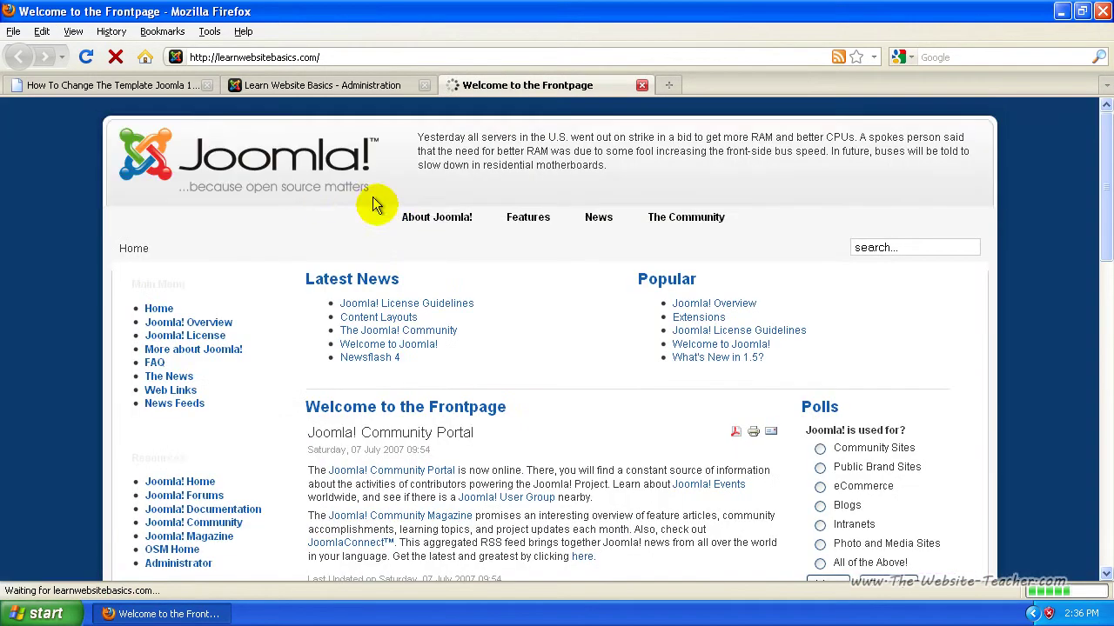
mouse_move(1100, 165)
left_mouse_down()
mouse_move(1098, 403)
mouse_move(1101, 161)
left_mouse_up()
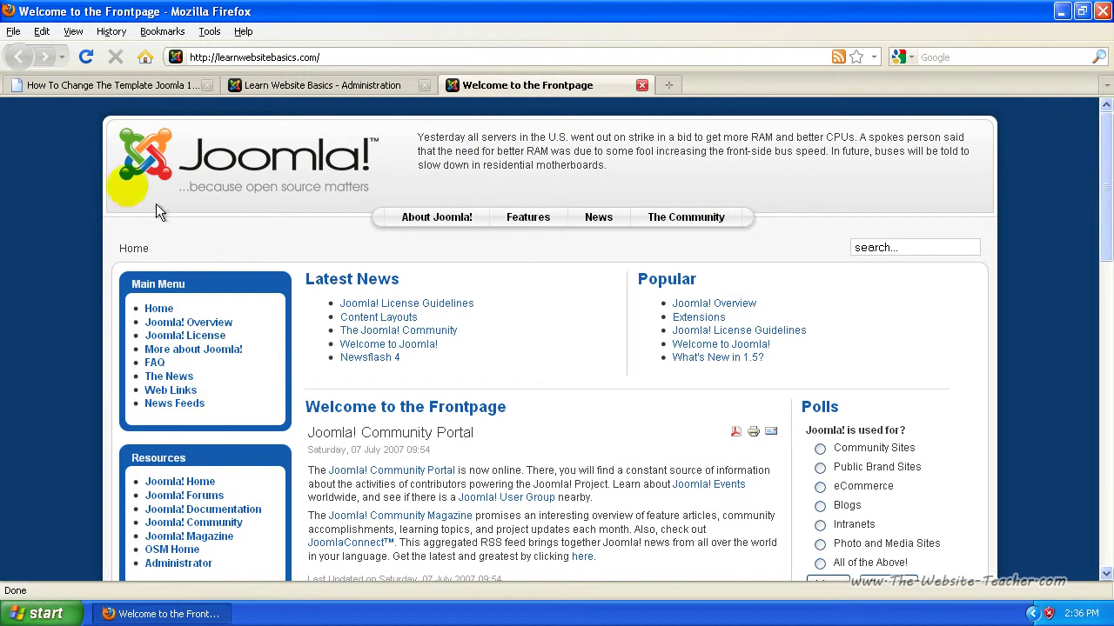
left_click(272, 87)
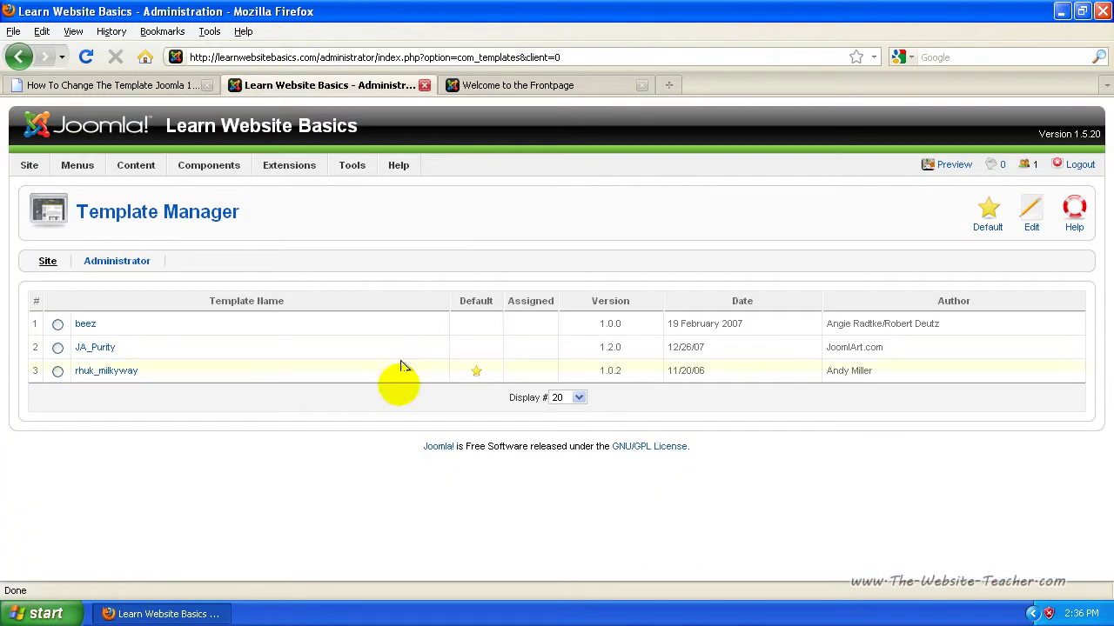
Open the rhuk_milkyway template and keep Blue colour, Blue background and Fluid with maximum width.
left_click(94, 374)
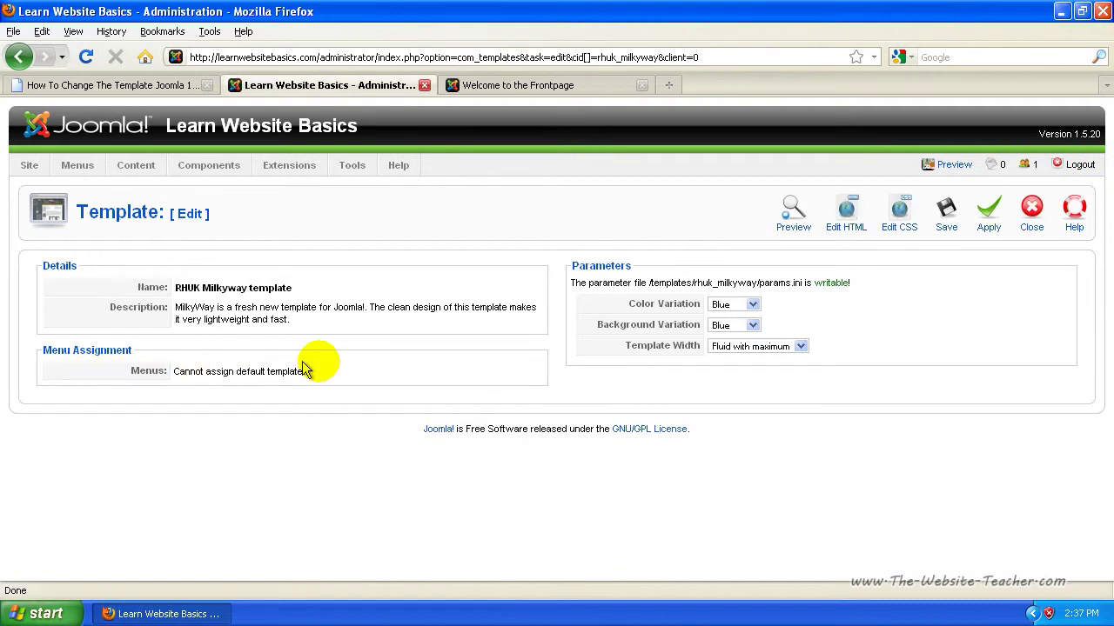
left_click(746, 304)
left_click(736, 319)
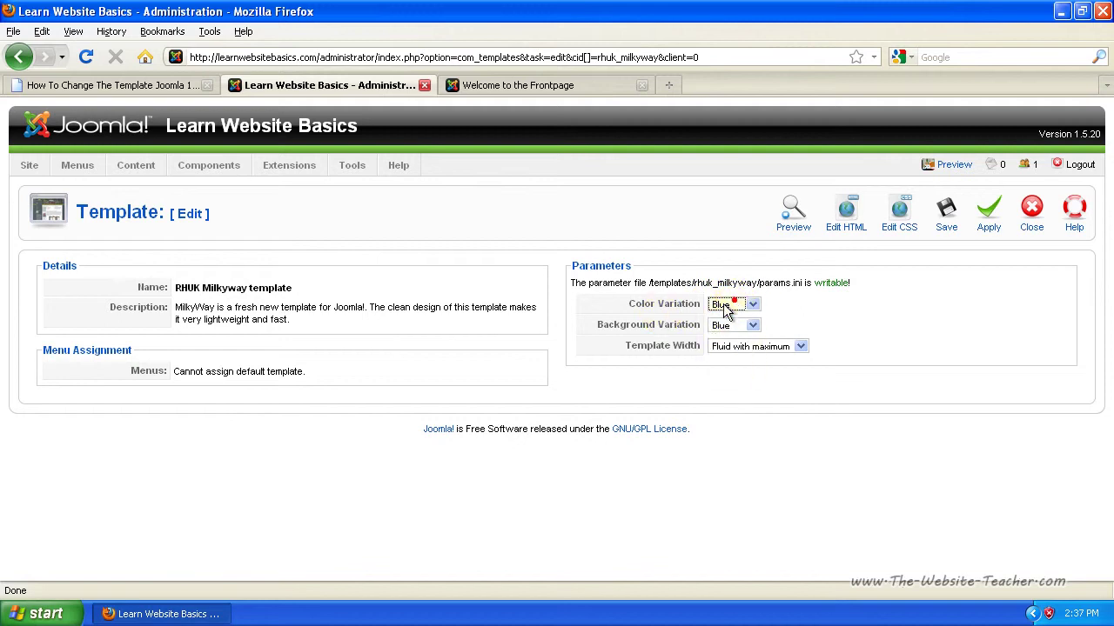
left_click(743, 325)
left_click(745, 327)
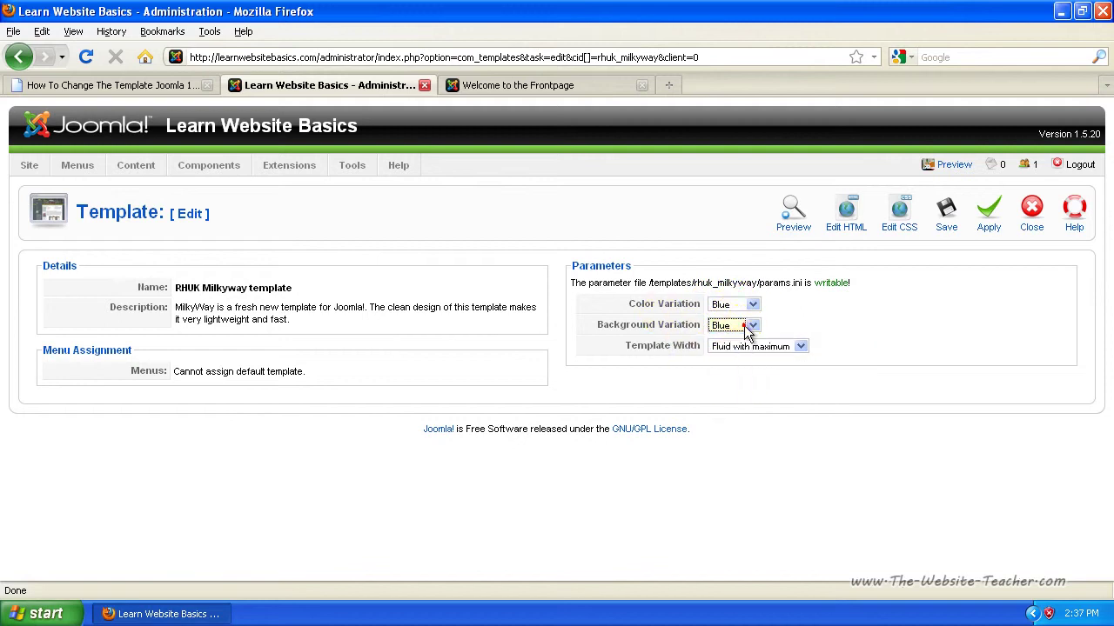
left_click(755, 348)
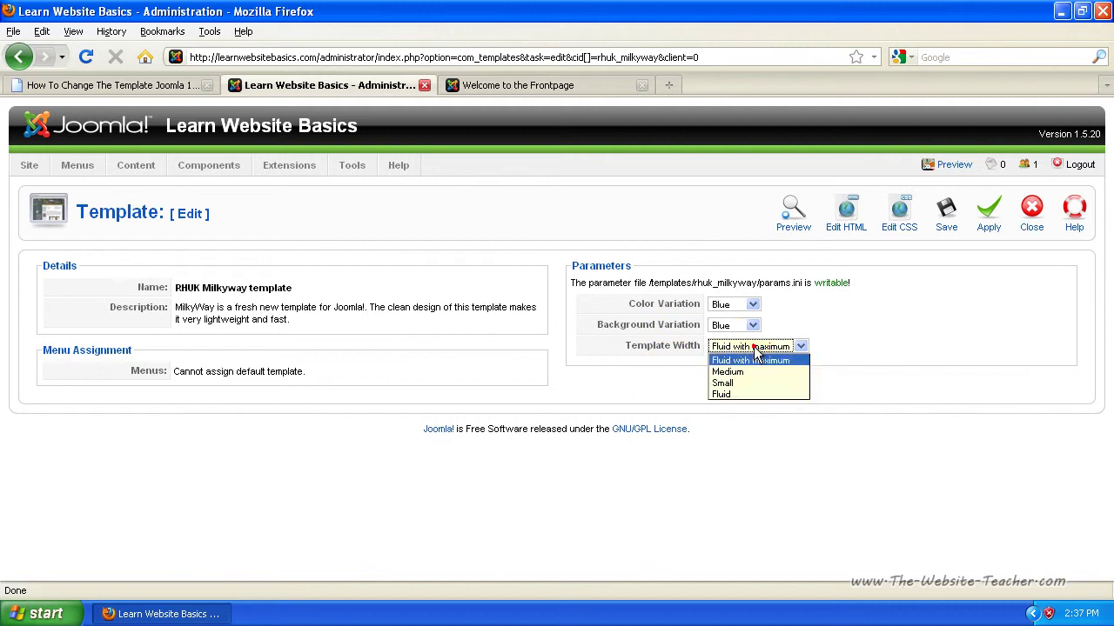
left_click(781, 346)
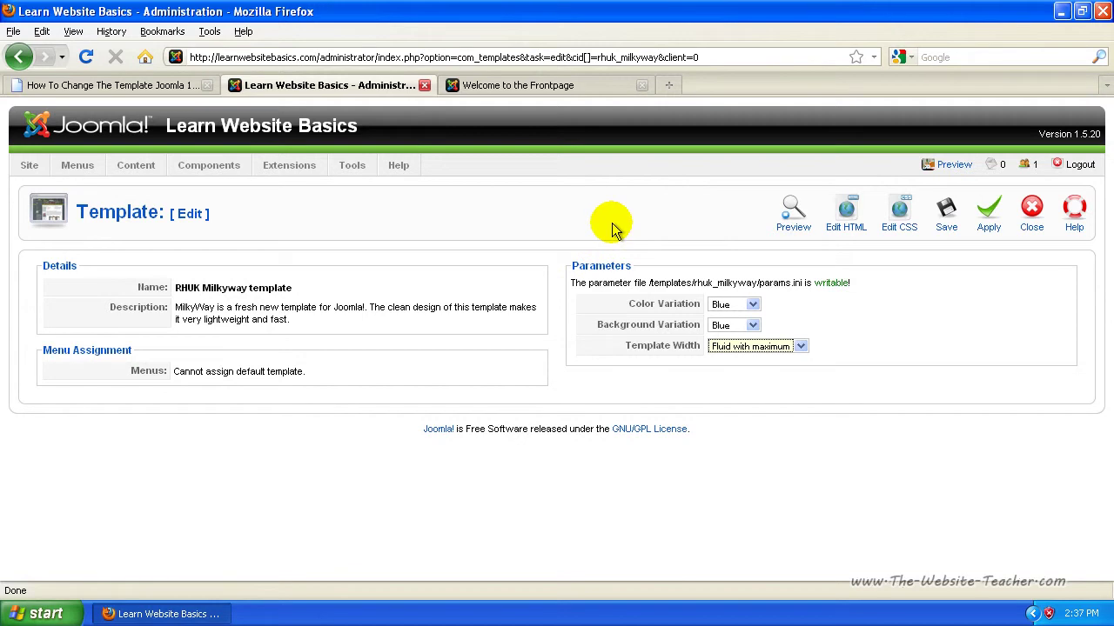
left_click(135, 85)
left_click(612, 364)
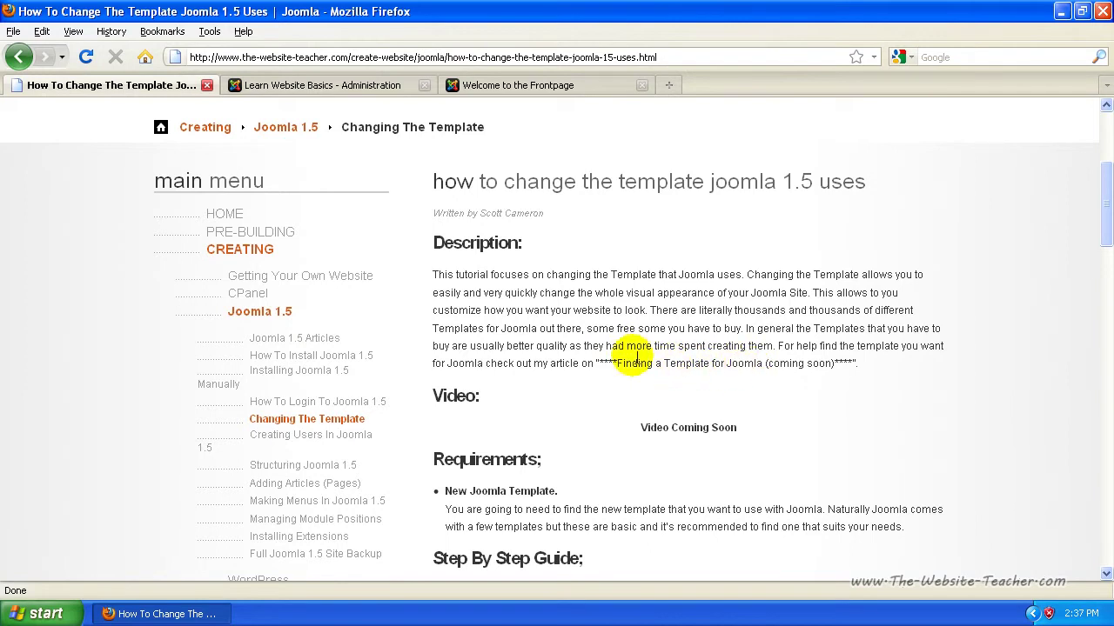
left_click(512, 87)
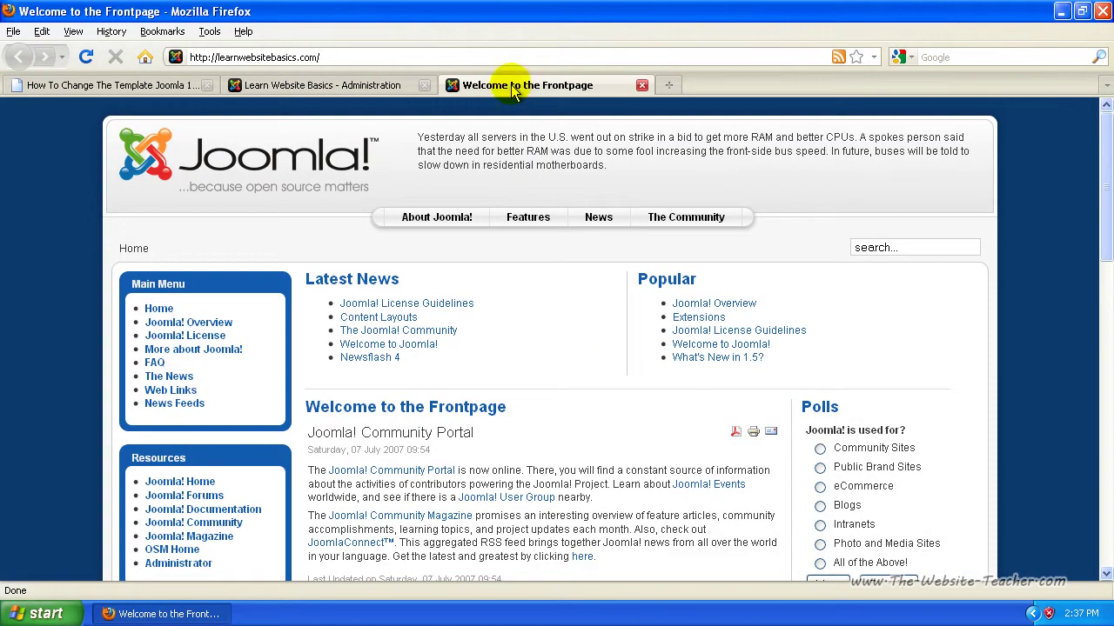
left_click(355, 85)
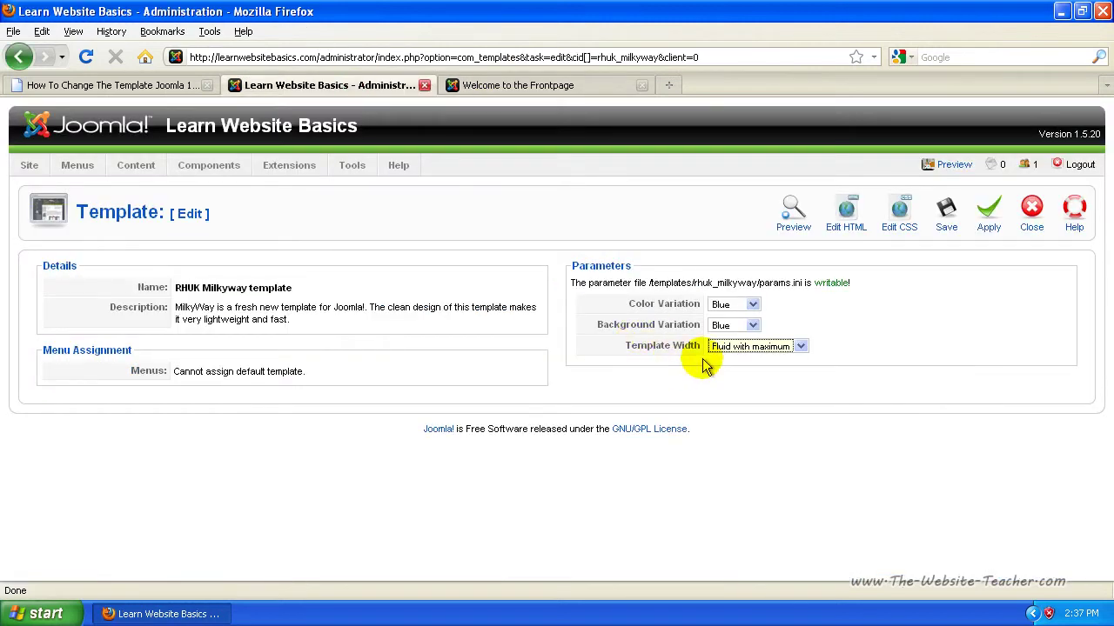
Close the rhuk_milkyway edit page unsaved, returning to Template Manager with rhuk_milkyway still default.
left_click(1050, 279)
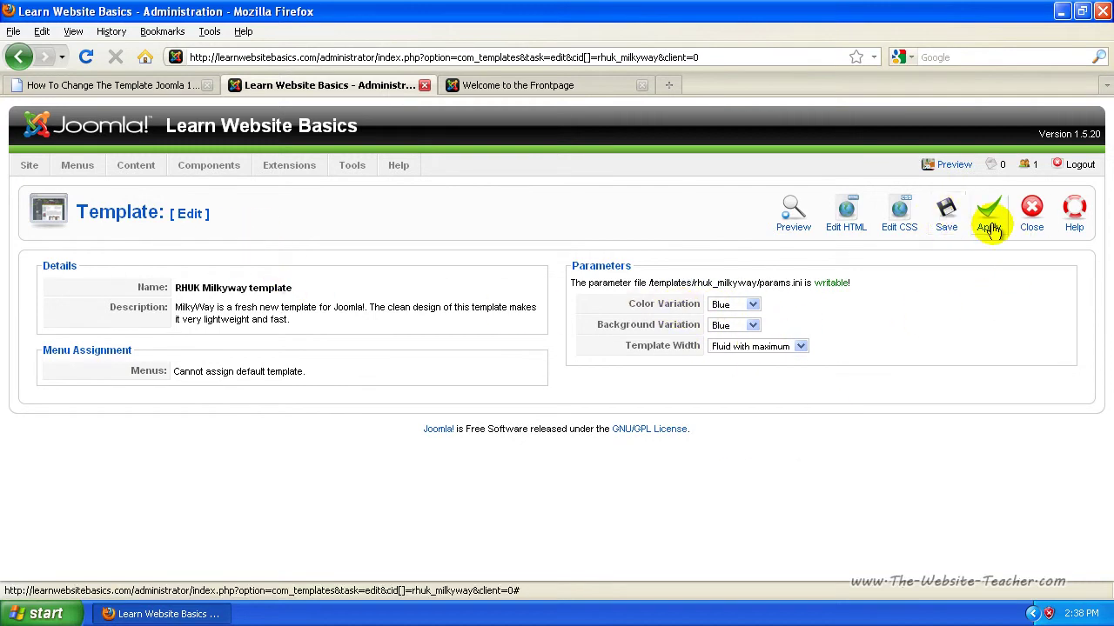
left_click(1031, 213)
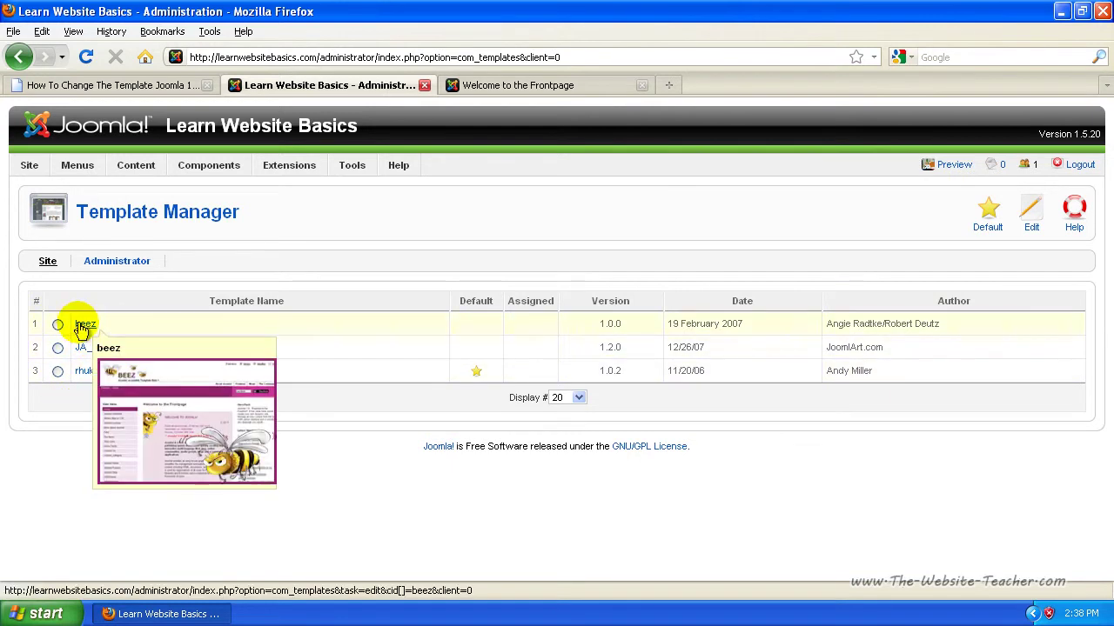
mouse_move(89, 359)
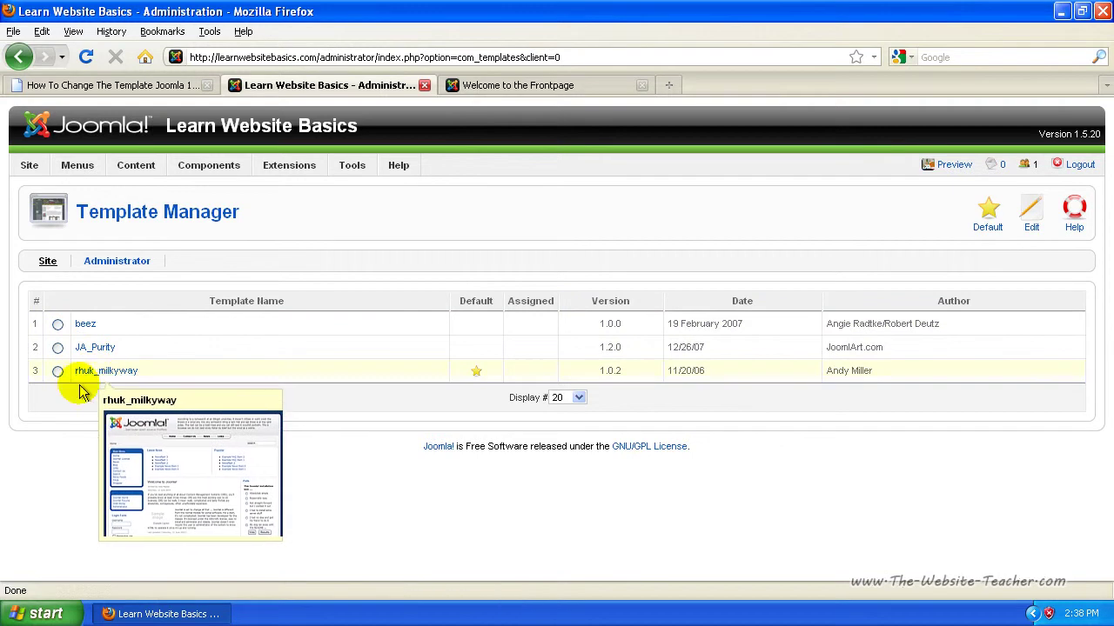
left_click(58, 372)
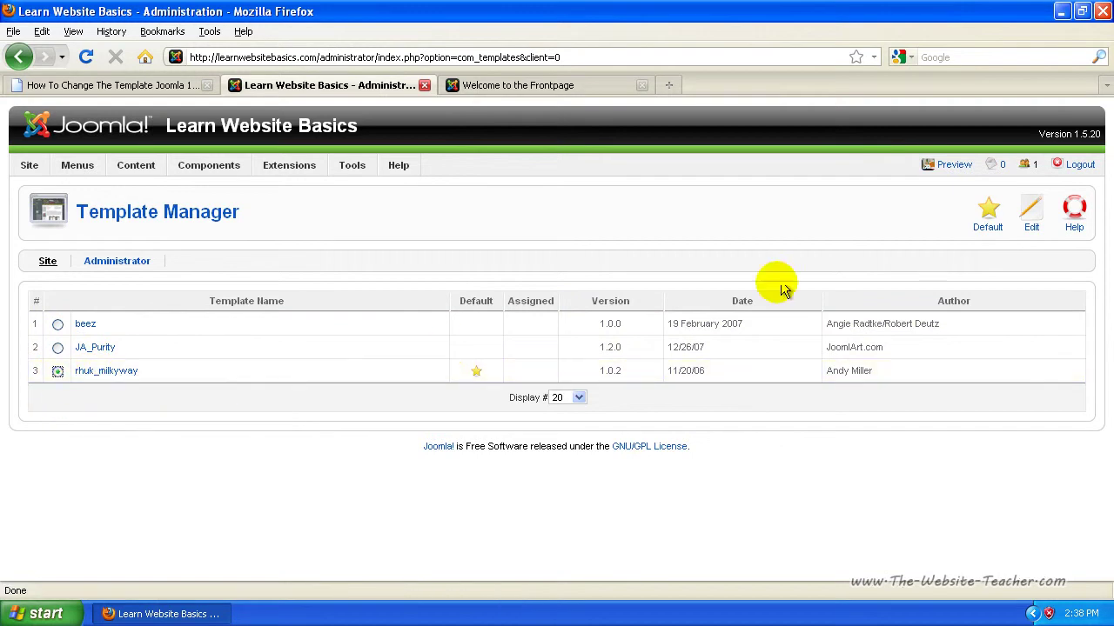